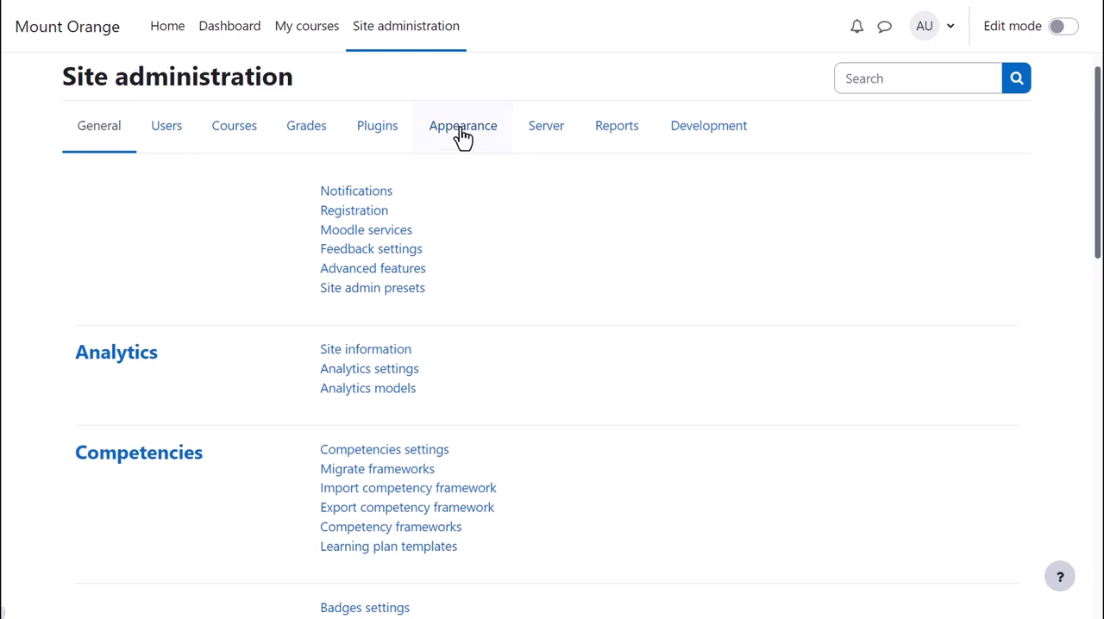
# - Review site-wide theme settings: user, course, category and cohort themes disabled
pyautogui.click(463, 136)
pyautogui.scroll(-1, 404, 482)
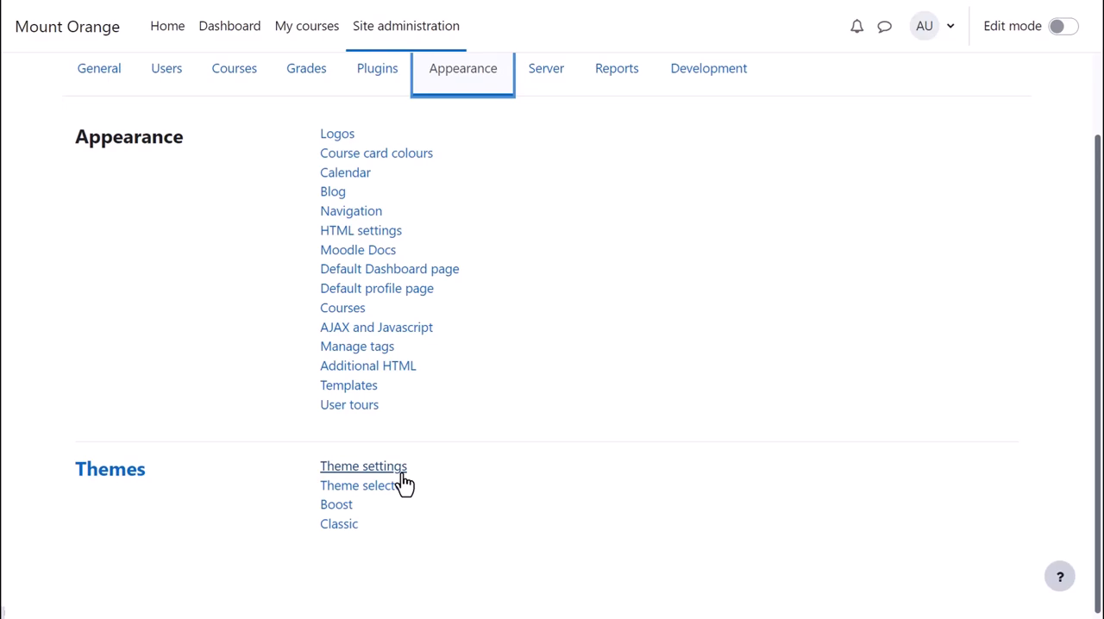
pyautogui.click(363, 465)
pyautogui.scroll(-3, 552, 345)
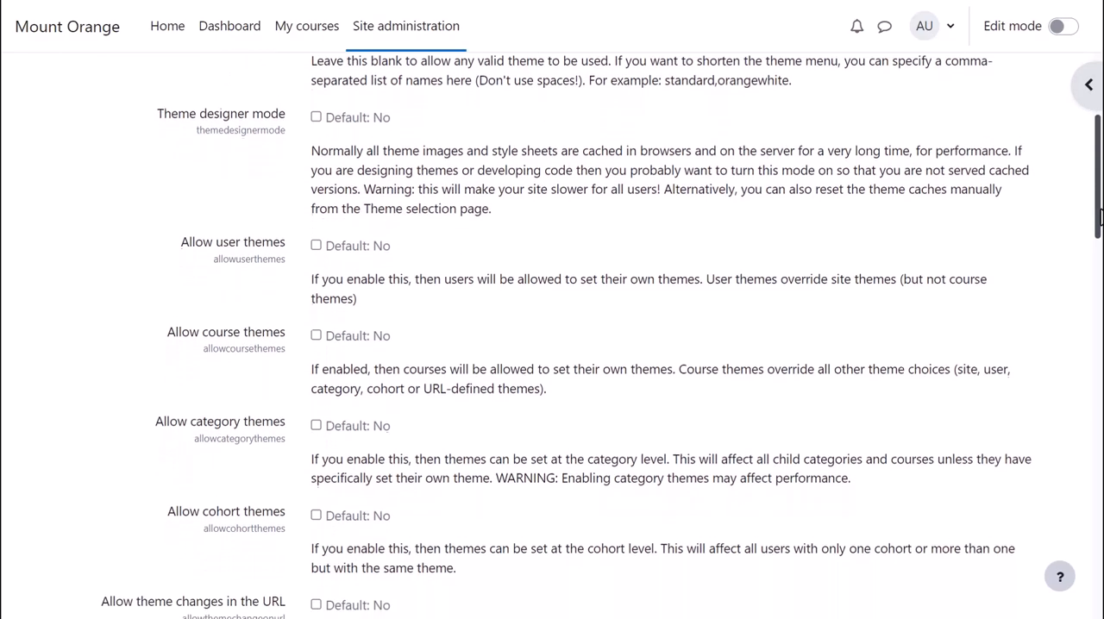
pyautogui.scroll(-1, 552, 345)
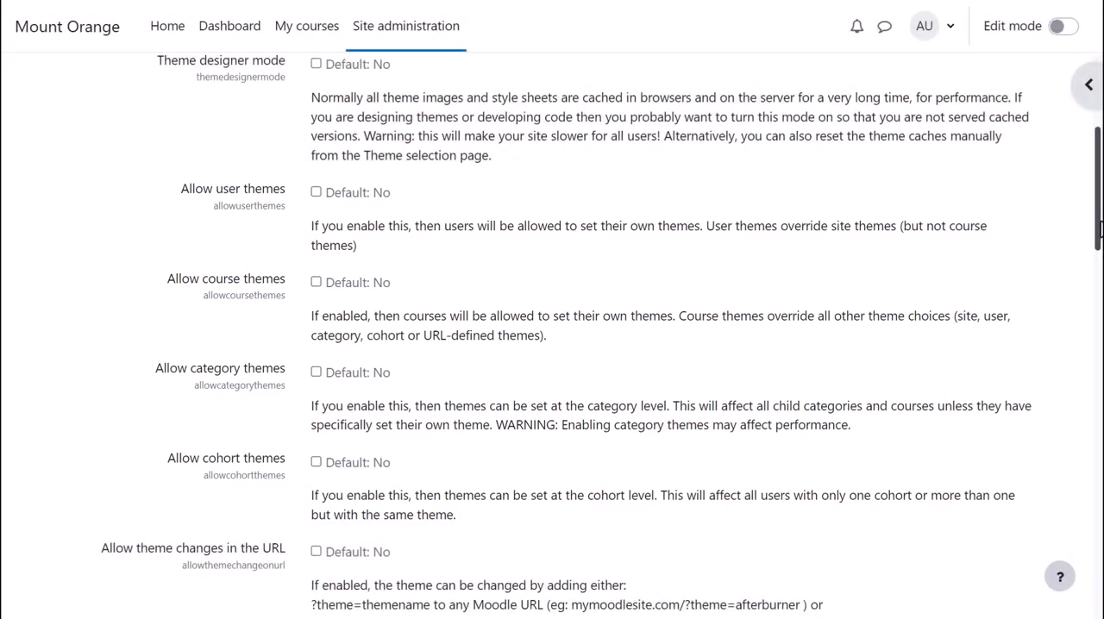
pyautogui.scroll(-3, 552, 345)
pyautogui.scroll(-3, 552, 345)
pyautogui.scroll(-3, 552, 345)
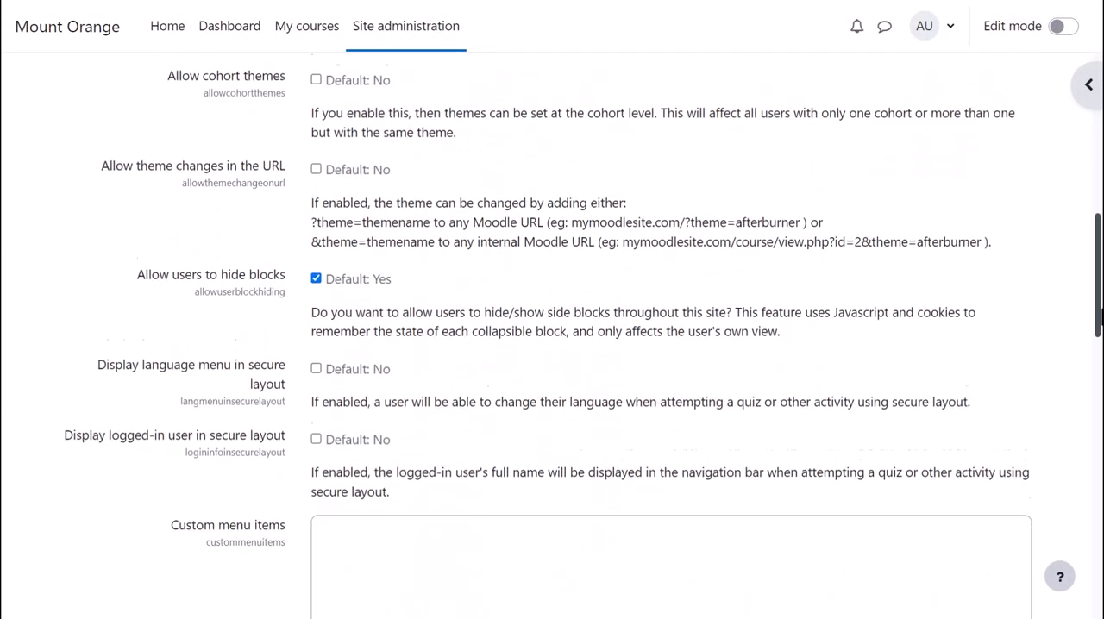
pyautogui.scroll(-3, 552, 345)
pyautogui.scroll(-3, 552, 345)
pyautogui.scroll(-2, 552, 345)
pyautogui.scroll(-2, 552, 345)
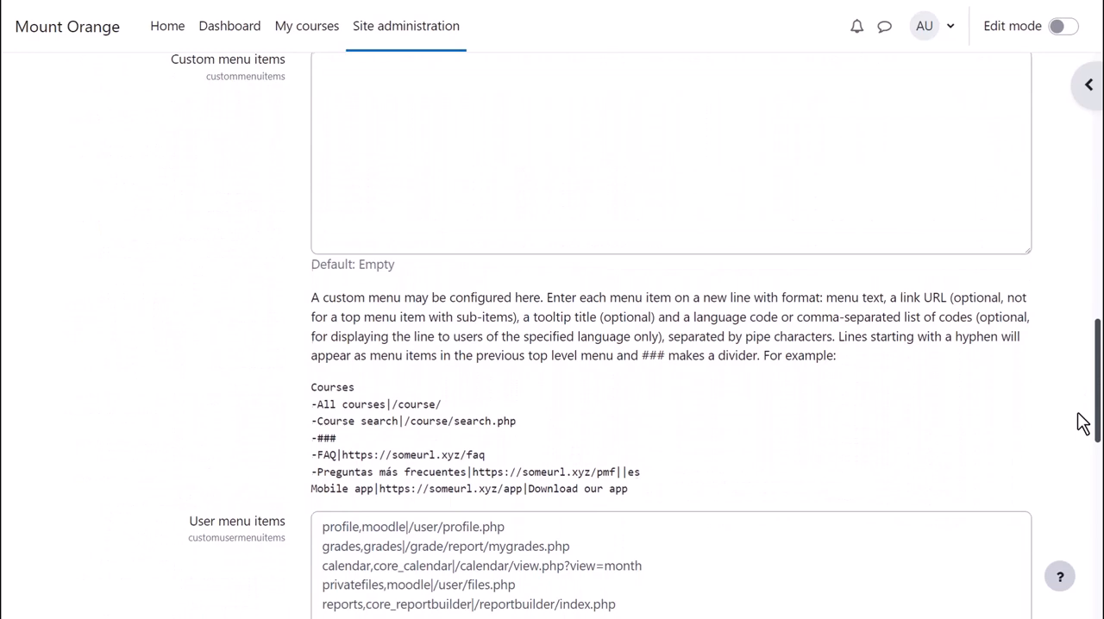
pyautogui.scroll(-2, 1084, 397)
pyautogui.moveTo(1095, 371); pyautogui.dragTo(1095, 379)
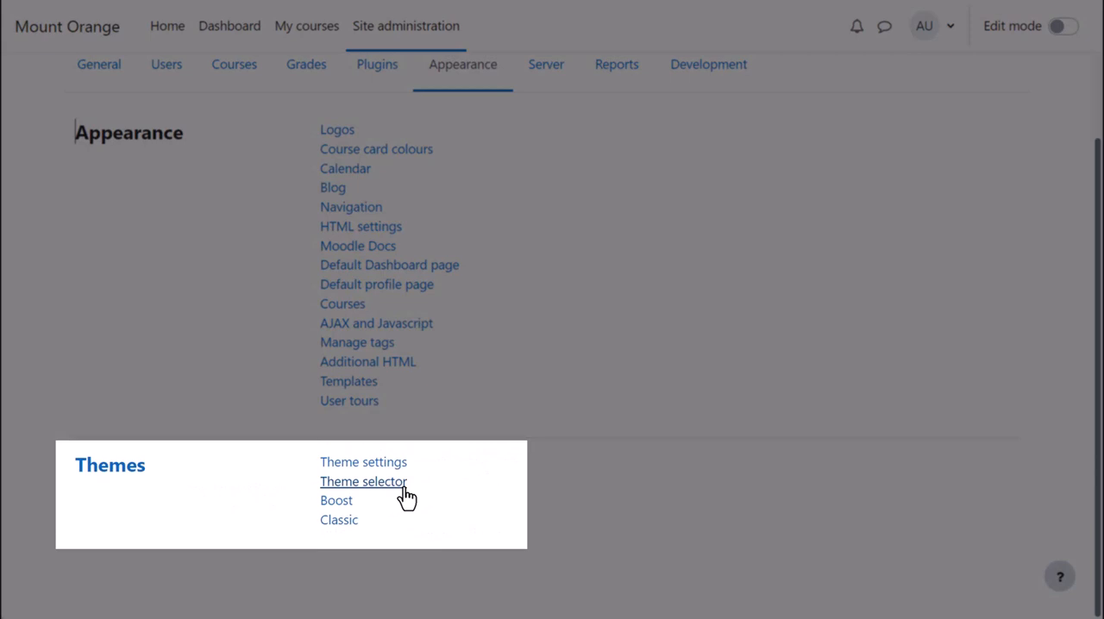
# - View the theme selector showing Boost current and Classic available
pyautogui.click(363, 482)
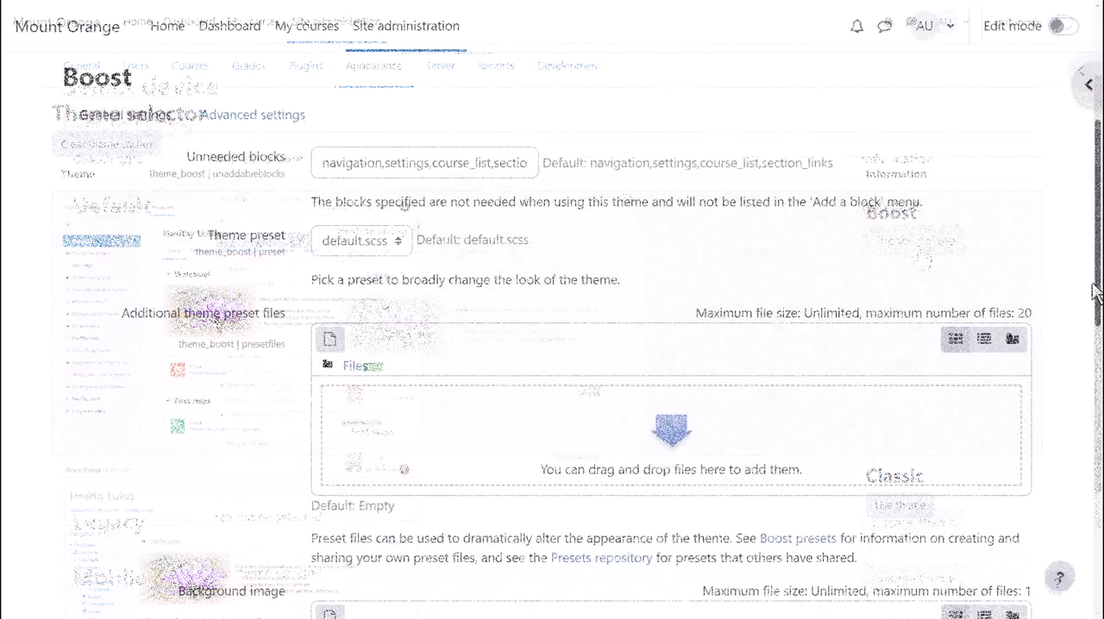
pyautogui.moveTo(1095, 290); pyautogui.dragTo(1097, 479)
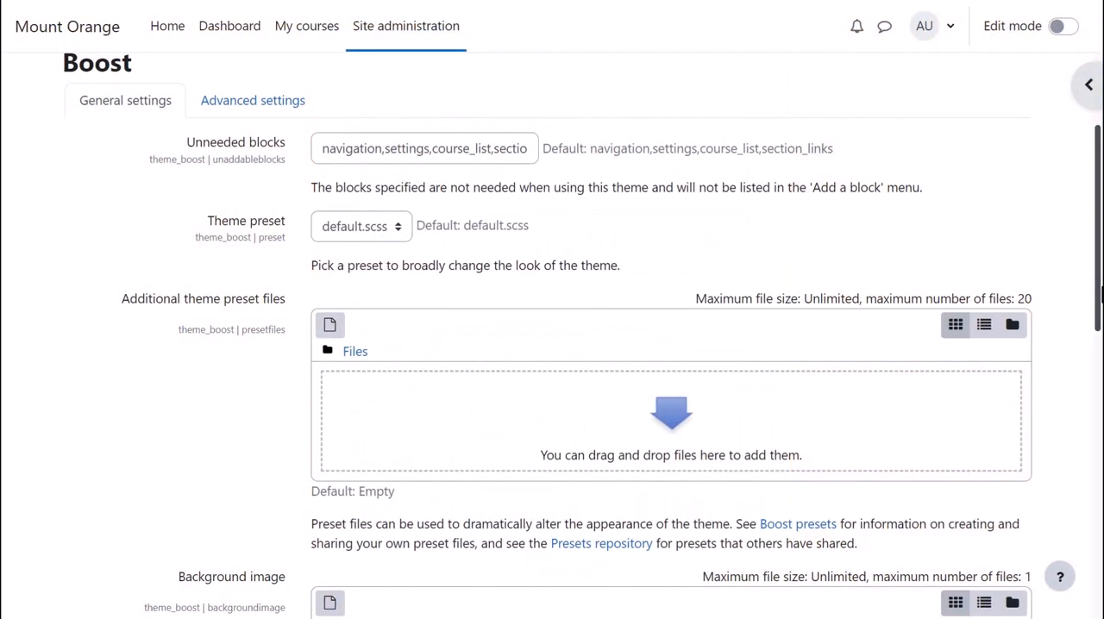
pyautogui.moveTo(1096, 293); pyautogui.dragTo(1097, 289)
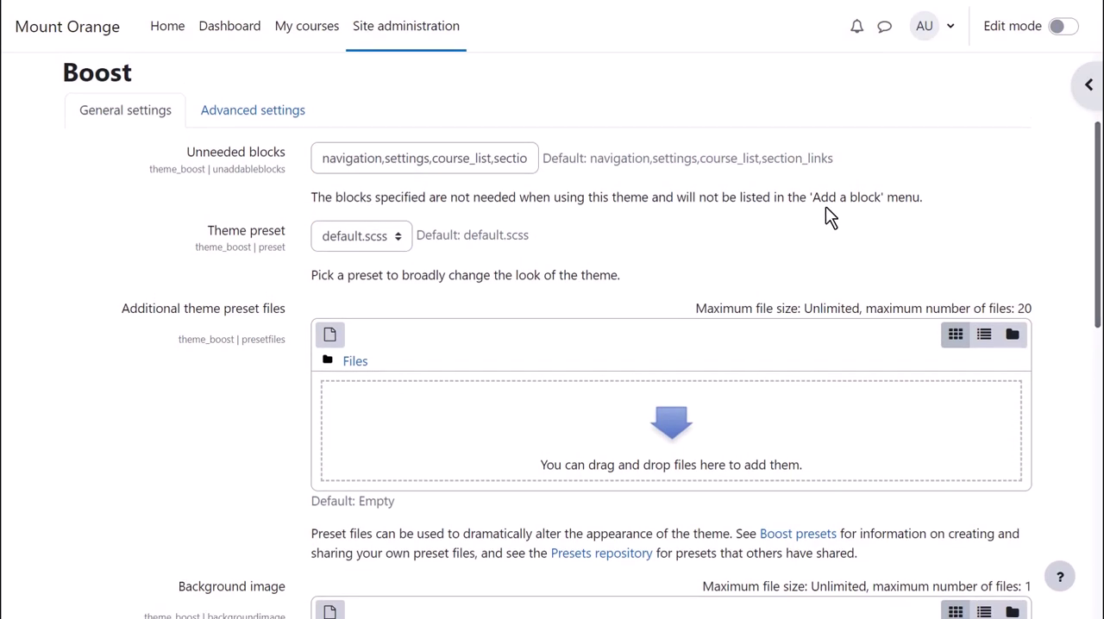
# - Inspect Boost's advanced settings with the raw SCSS fields
pyautogui.click(301, 109)
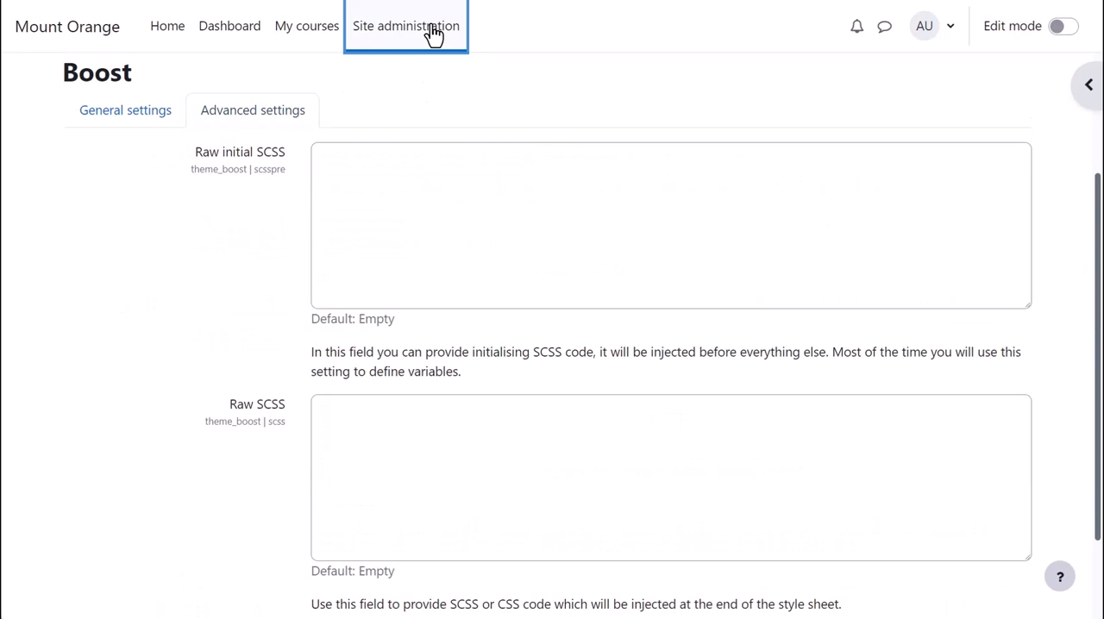
# - Reach the Plugin installer via Site administration's Plugins area
pyautogui.click(434, 32)
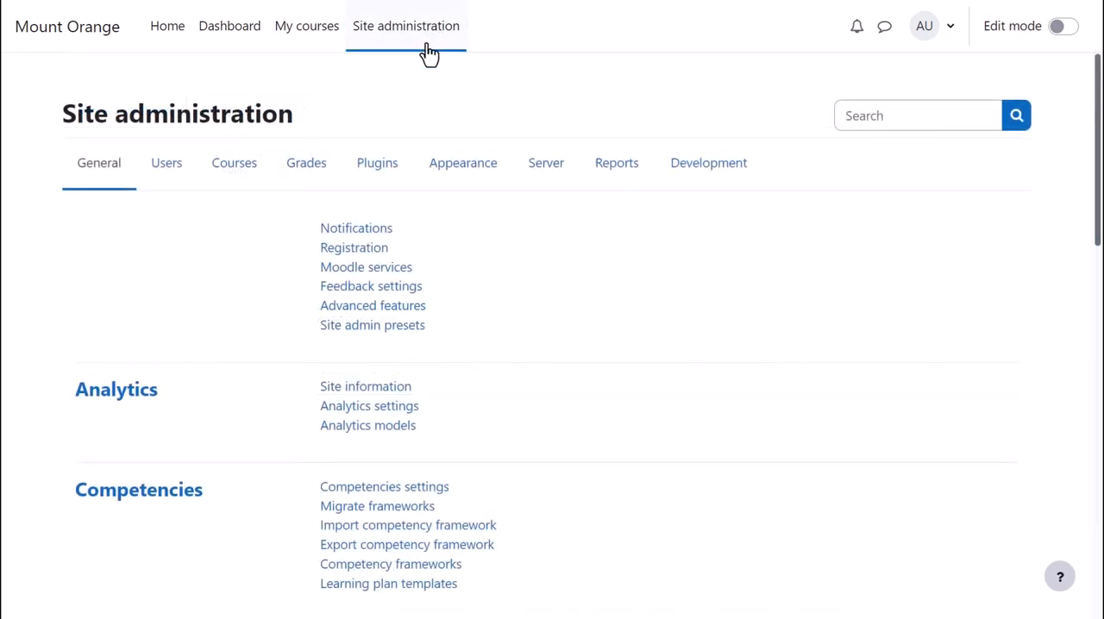
pyautogui.click(377, 162)
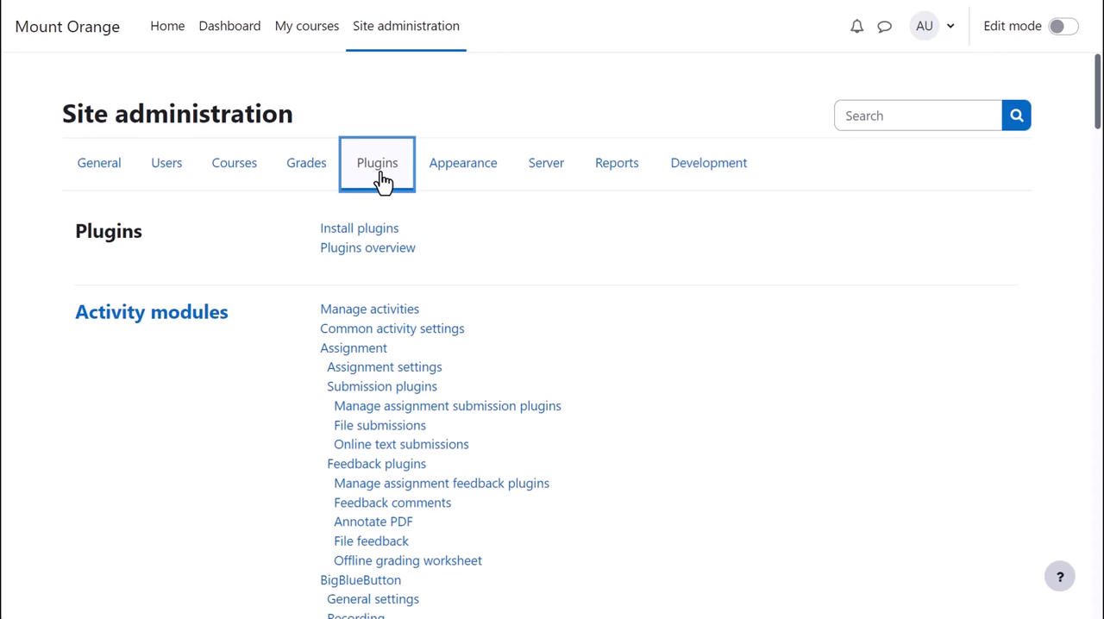
pyautogui.click(392, 229)
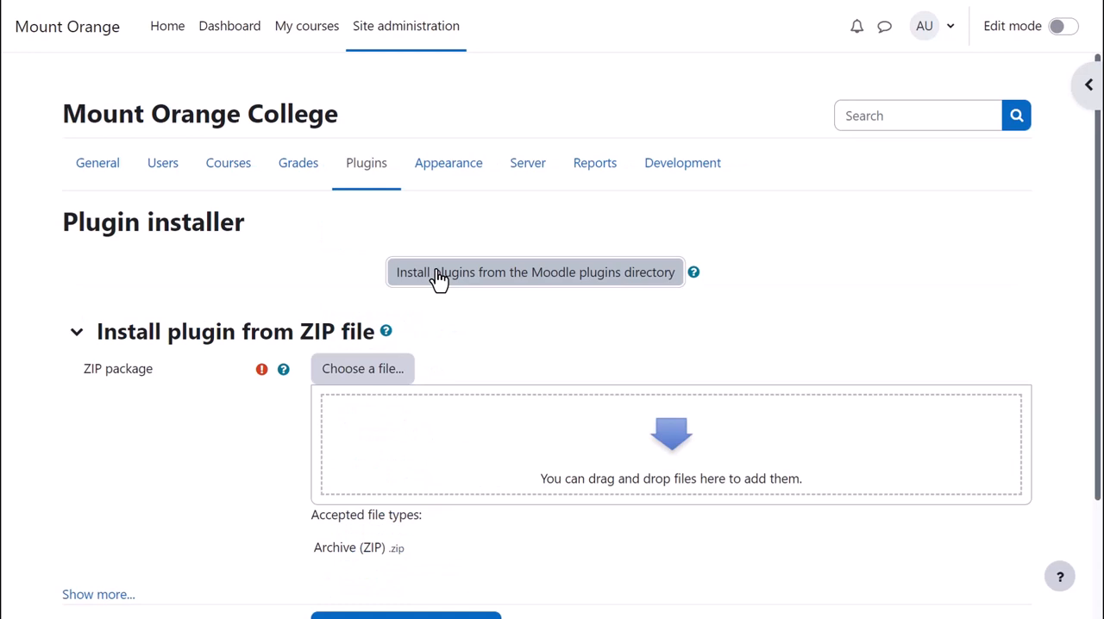
# - Browse the plugins directory theme listing: Almondb, Boosted, Academi, Moove, Snap, Foundation
pyautogui.click(438, 278)
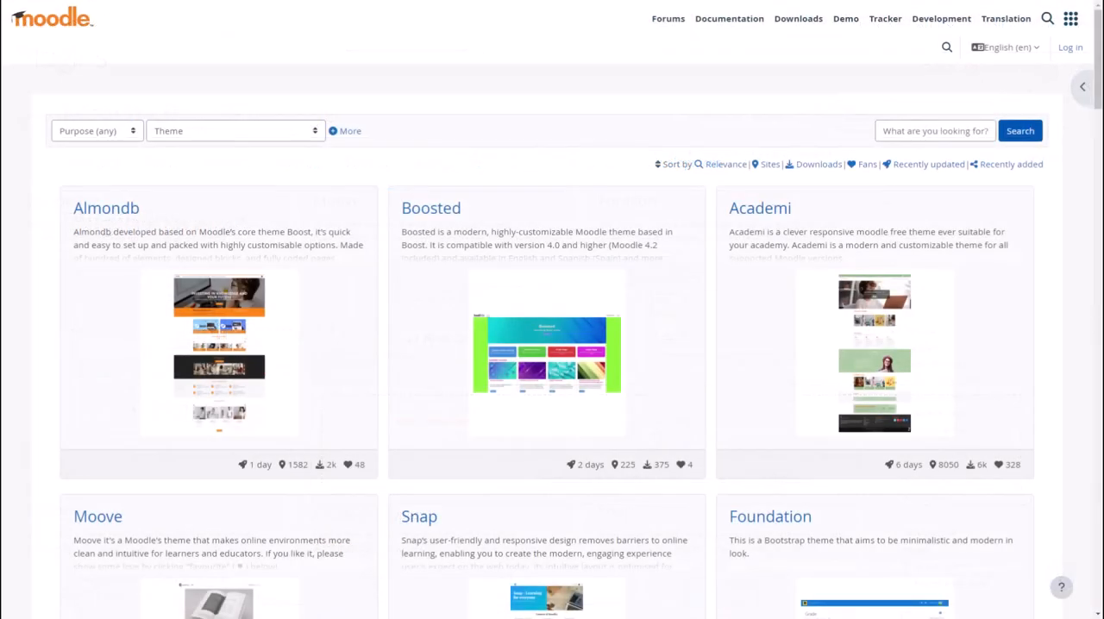